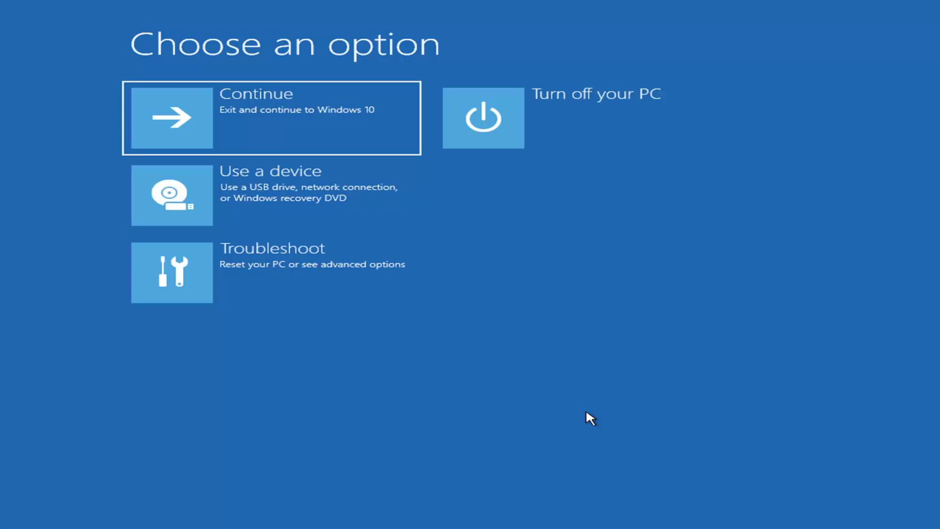
Run Startup Repair from the advanced troubleshooting options
left_click(265, 109)
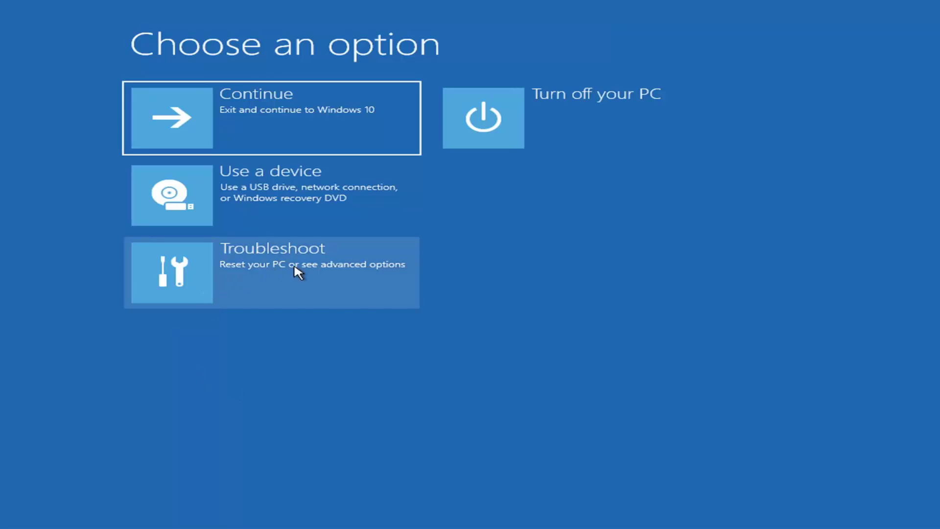
left_click(348, 271)
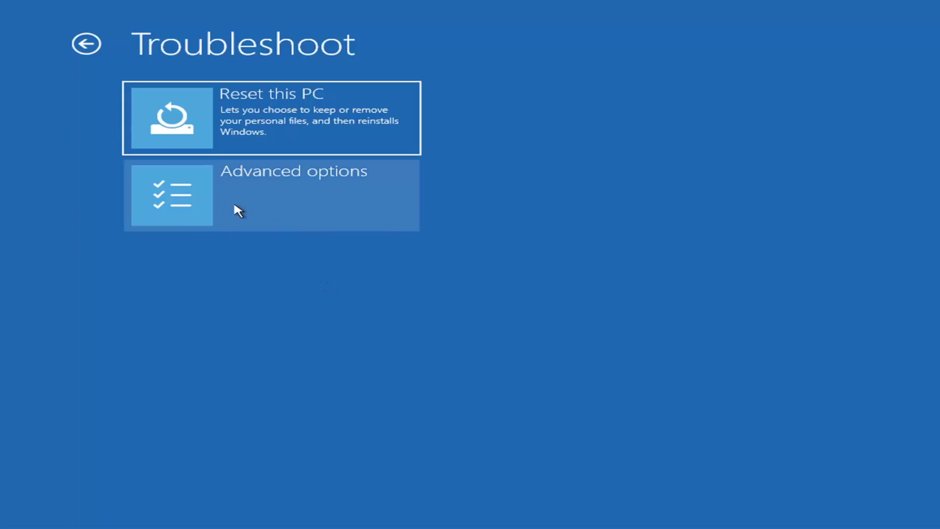
left_click(291, 194)
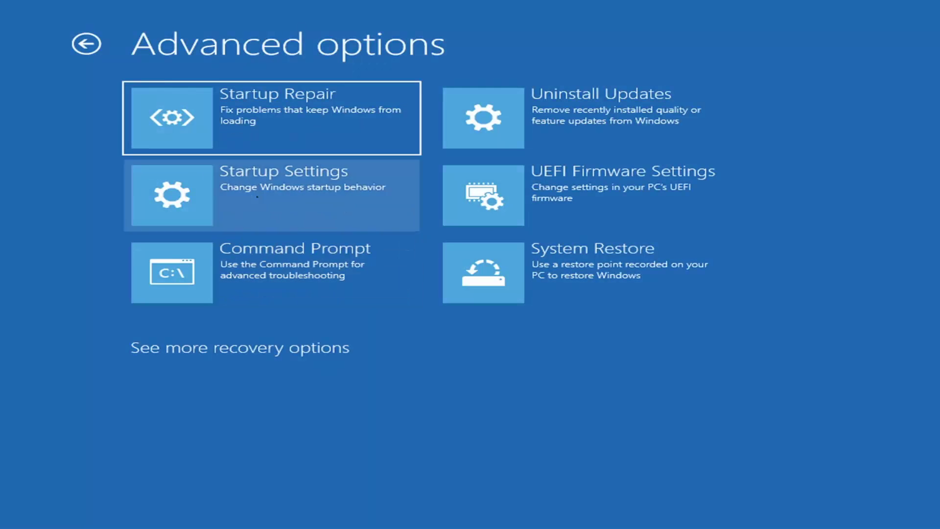
left_click(242, 126)
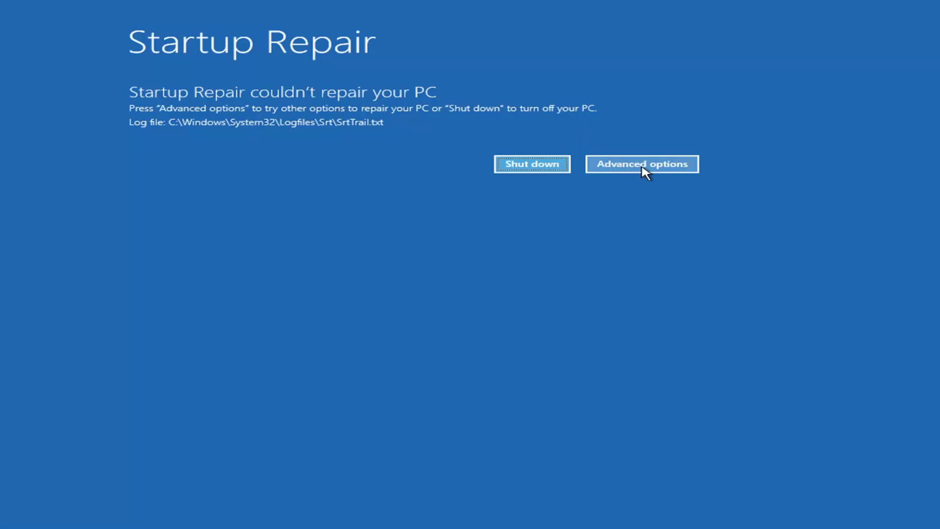
Return to the advanced troubleshooting options and view the Startup Settings and Uninstall Updates pages, backing out of each
left_click(659, 164)
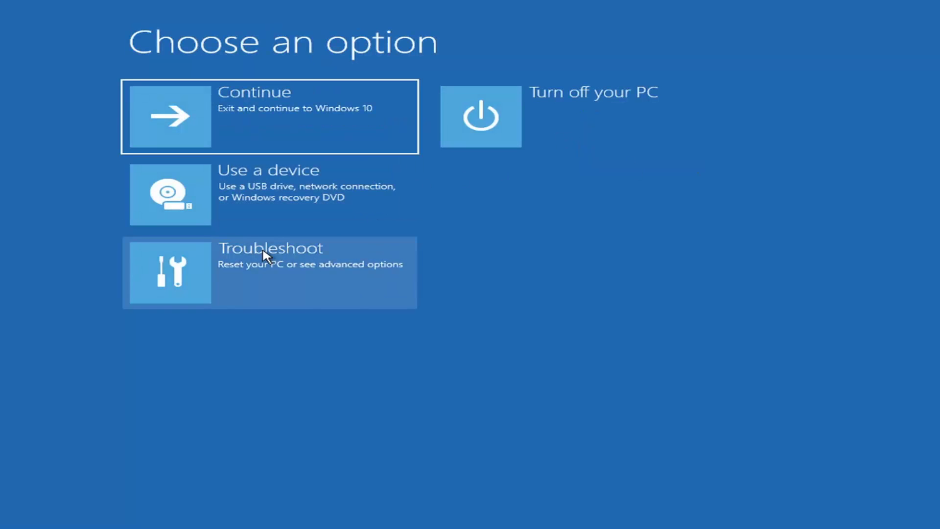
left_click(237, 283)
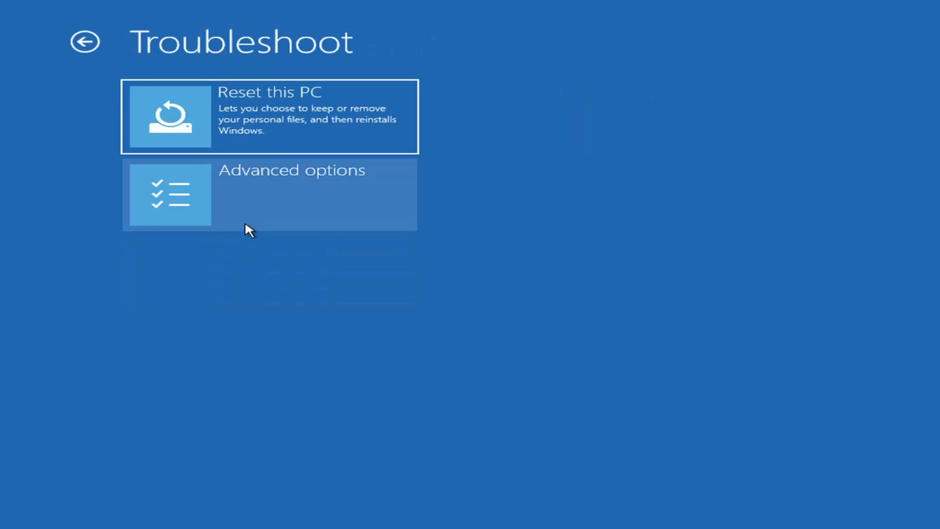
left_click(243, 200)
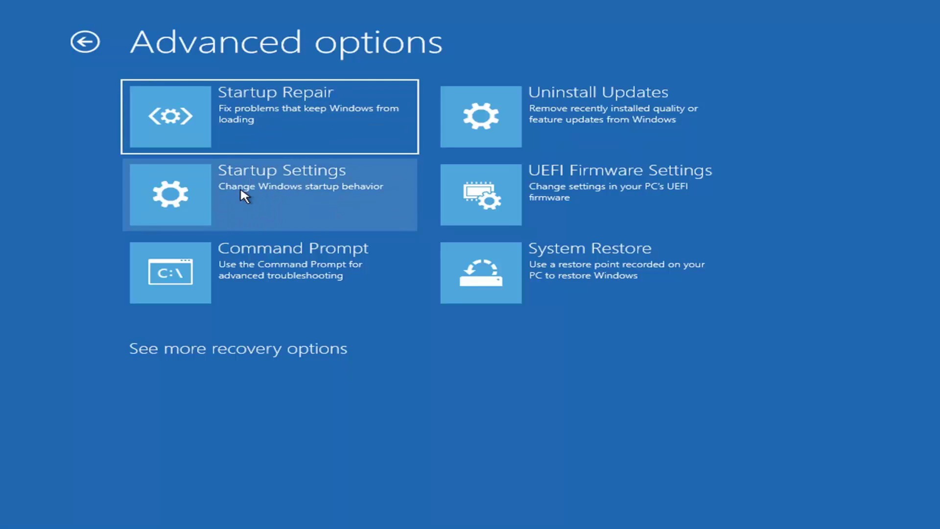
left_click(242, 194)
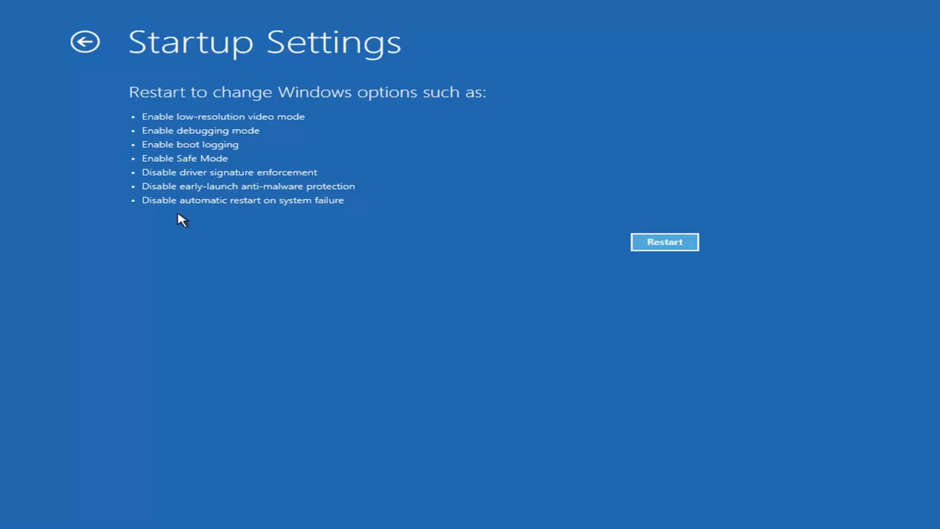
left_click(78, 42)
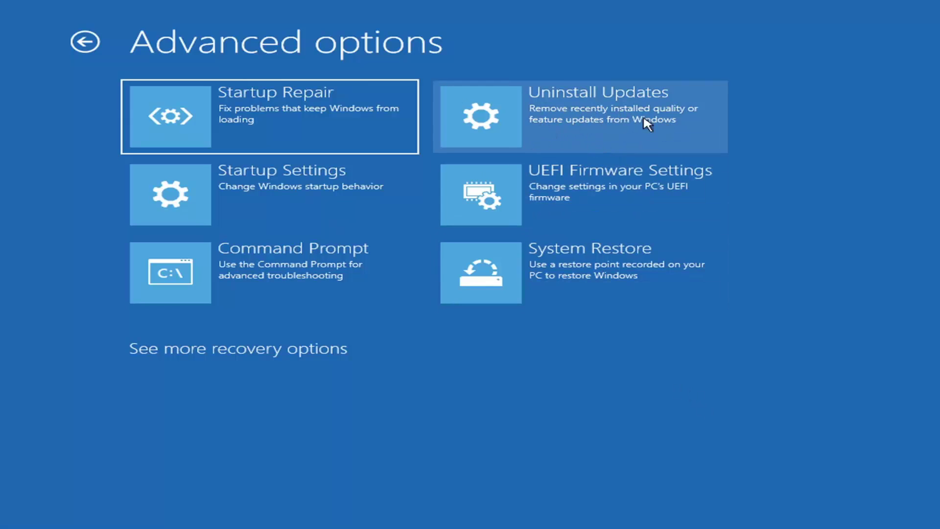
left_click(611, 126)
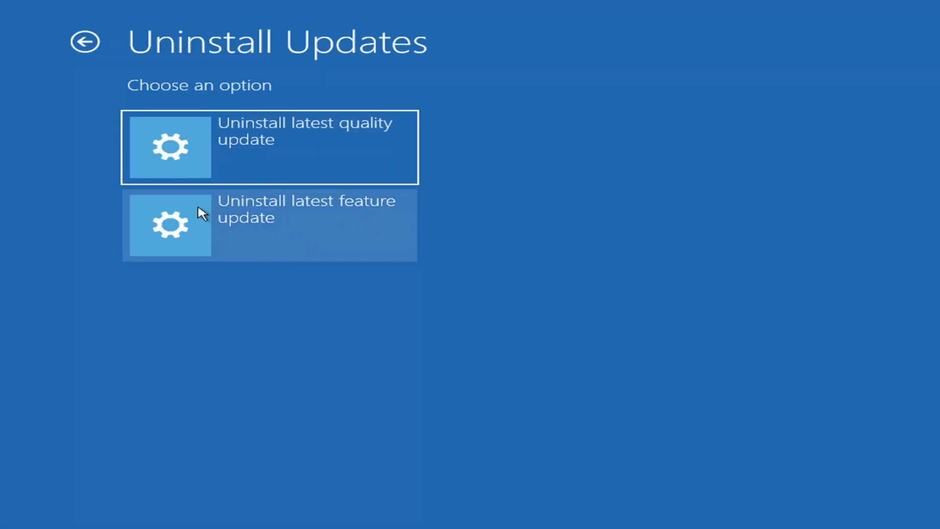
left_click(84, 42)
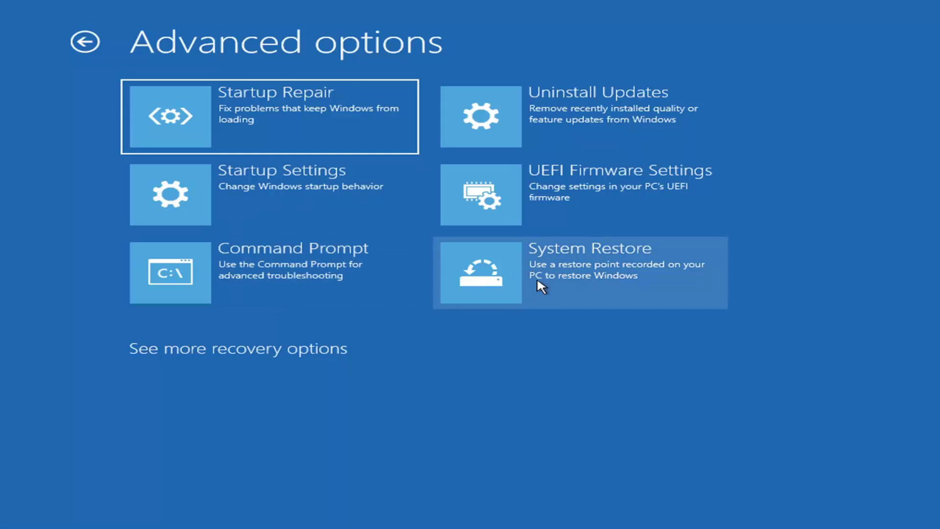
Restore the system to the "Before Updates" restore point of 7/9/2021 12:37:05 PM, restart the computer and dismiss the completion message
left_click(586, 283)
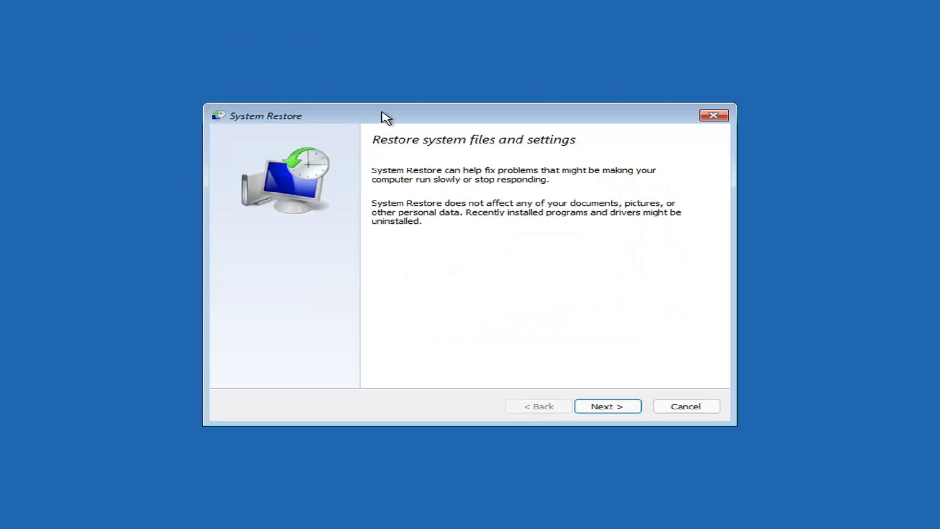
left_click(595, 406)
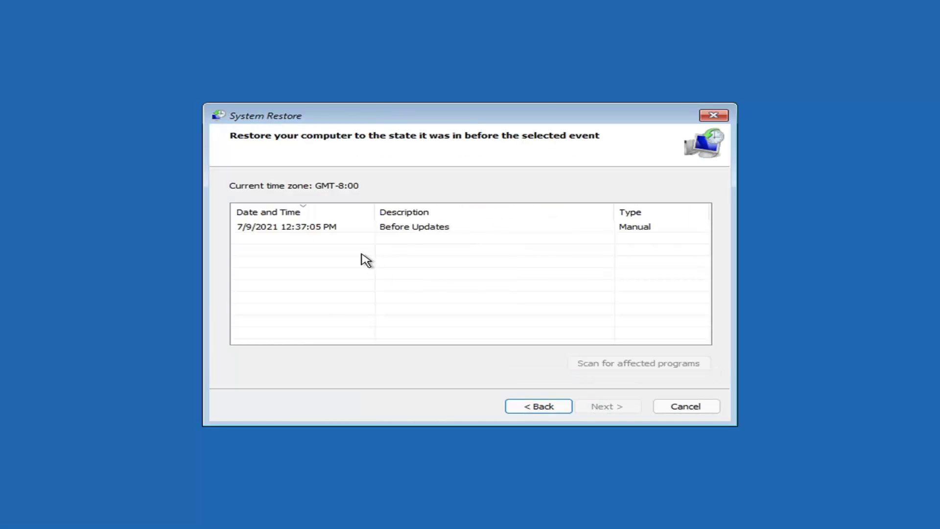
left_click(288, 229)
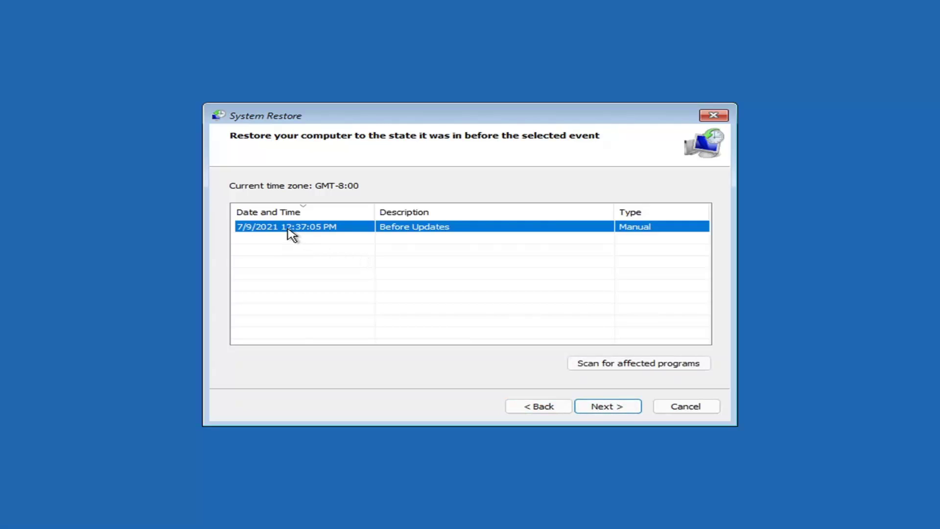
left_click(618, 409)
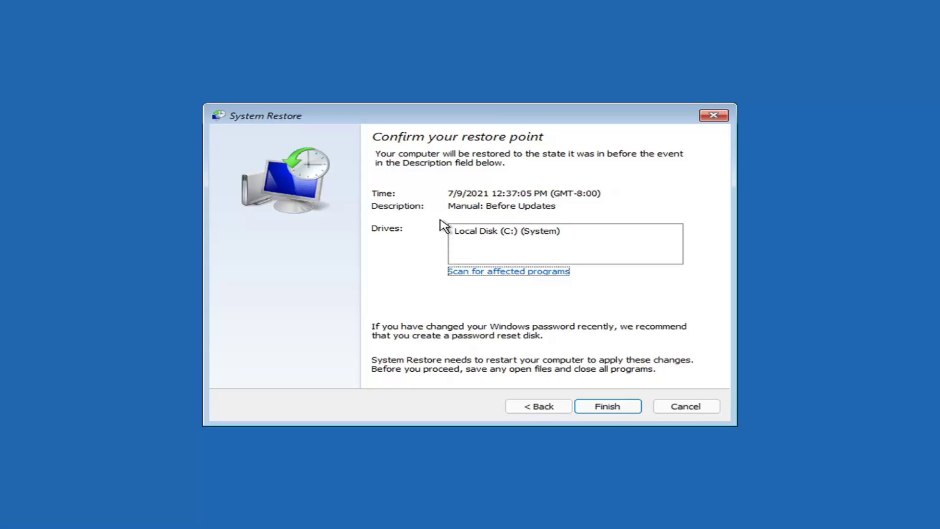
left_click(607, 410)
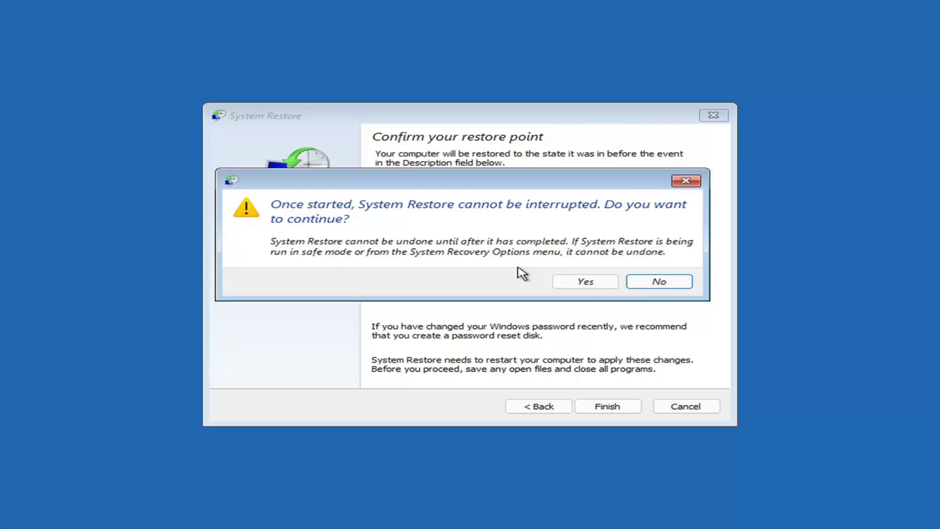
left_click(586, 284)
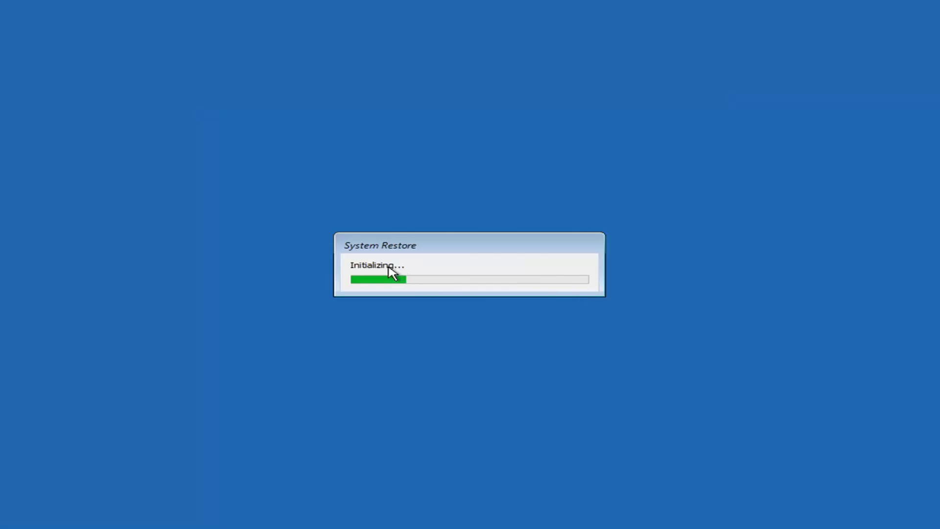
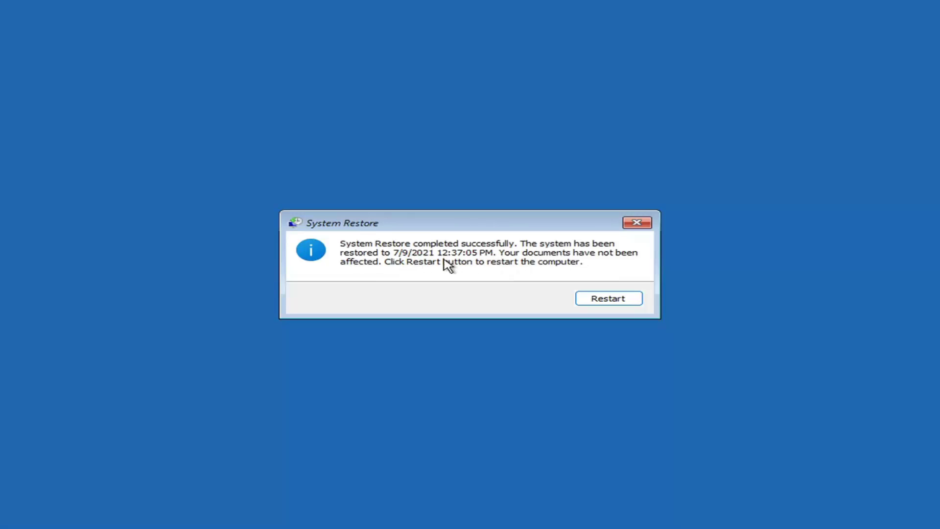
left_click(602, 301)
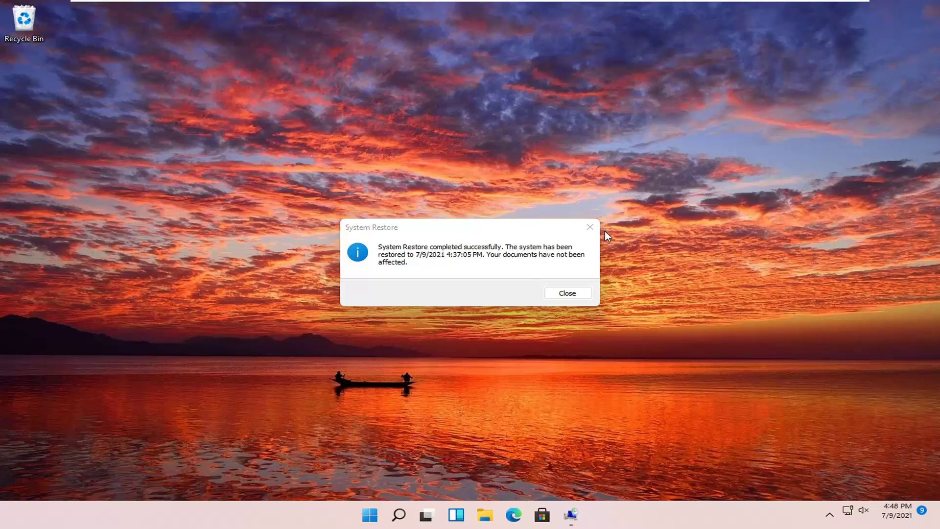
left_click(590, 227)
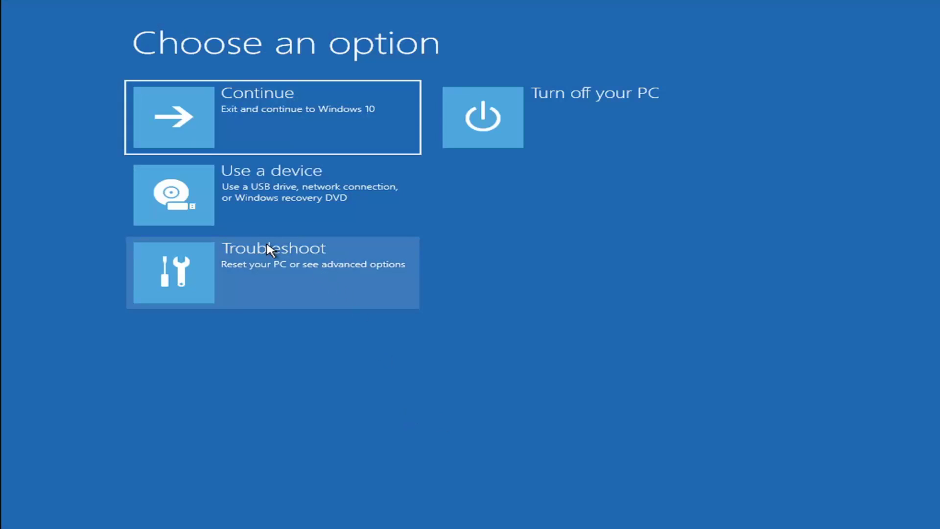
View the Reset this PC choices for keeping or removing files, and return to the initial recovery screen
left_click(275, 278)
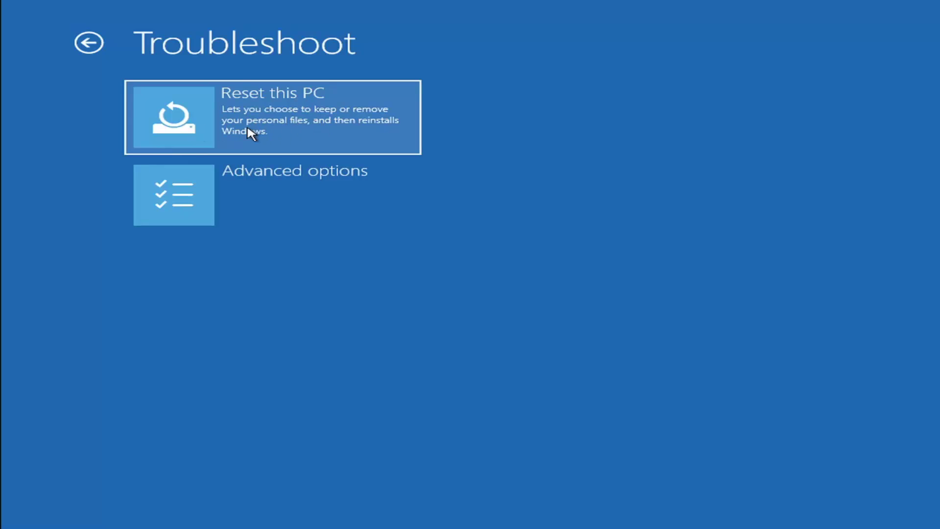
left_click(275, 128)
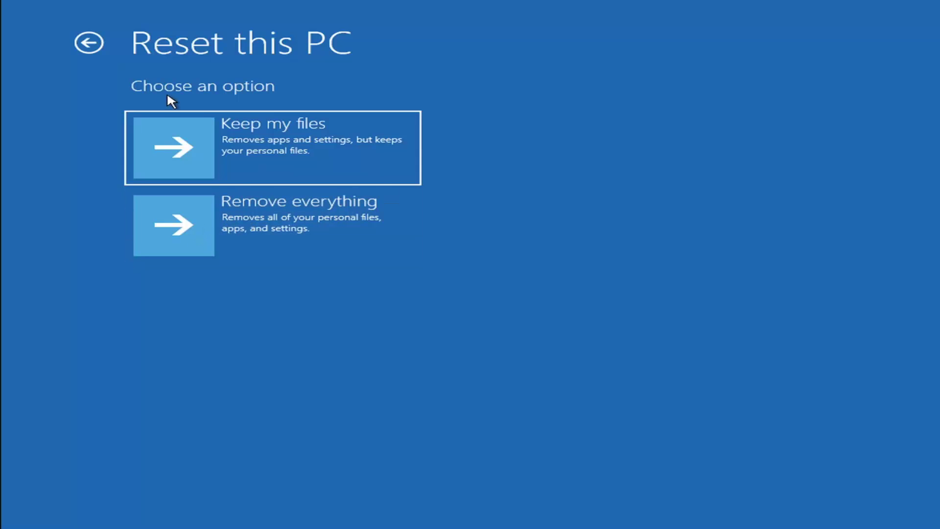
left_click(260, 130)
left_click(98, 47)
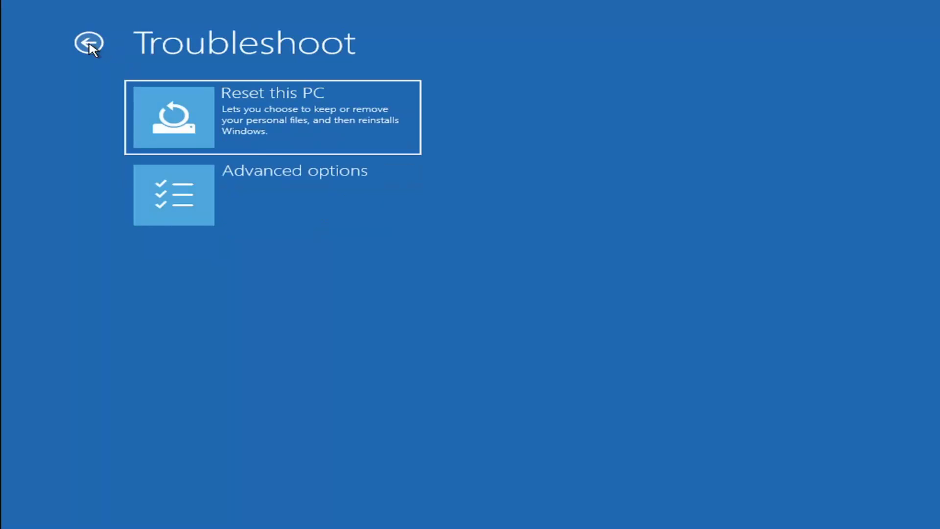
left_click(98, 47)
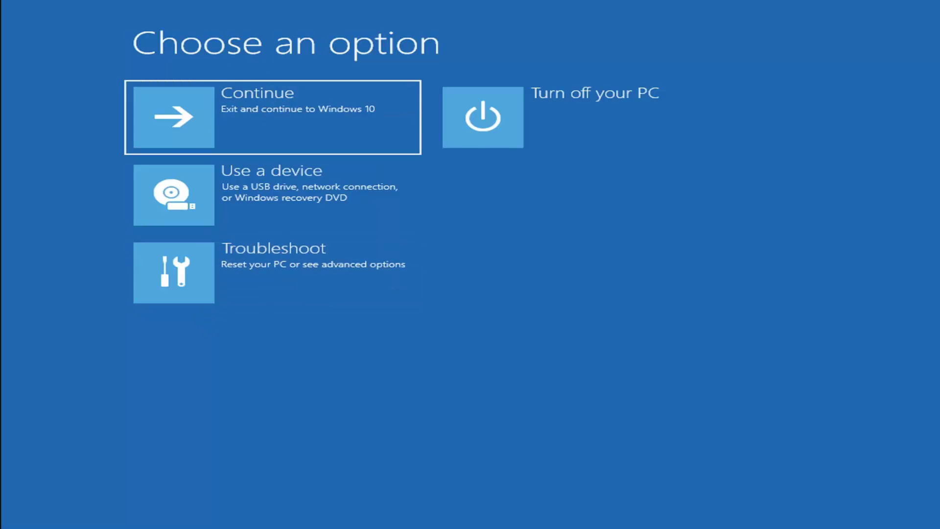
Open the Command Prompt from the advanced troubleshooting options
left_click(284, 270)
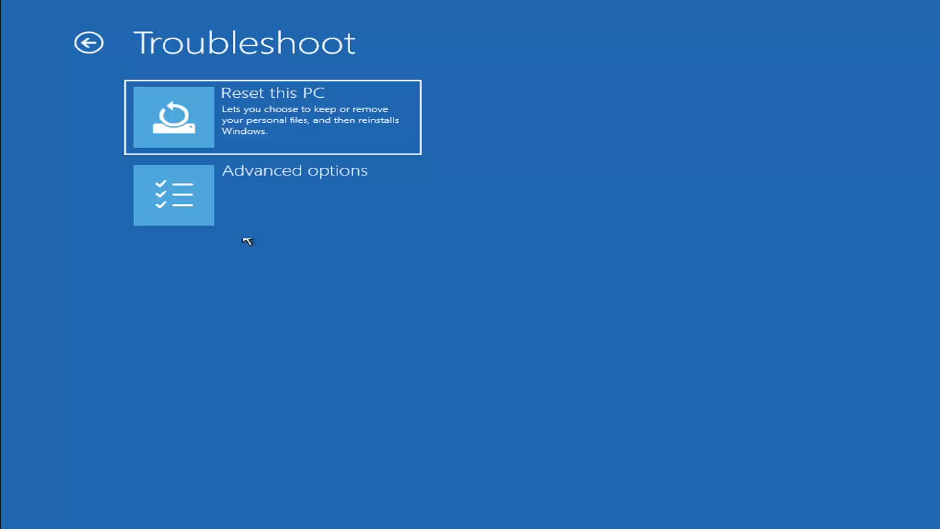
left_click(219, 196)
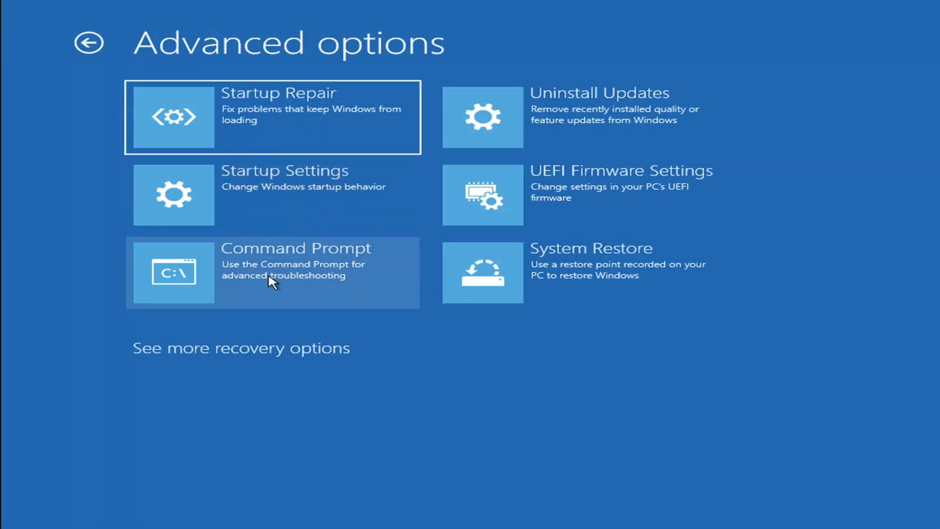
left_click(257, 282)
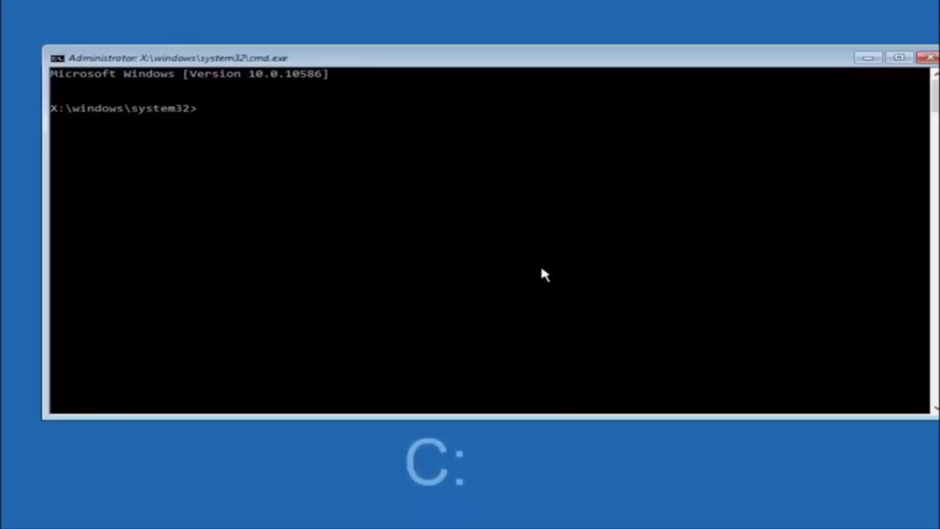
Switch to the C: drive and list its directory contents with dir
type("c:")
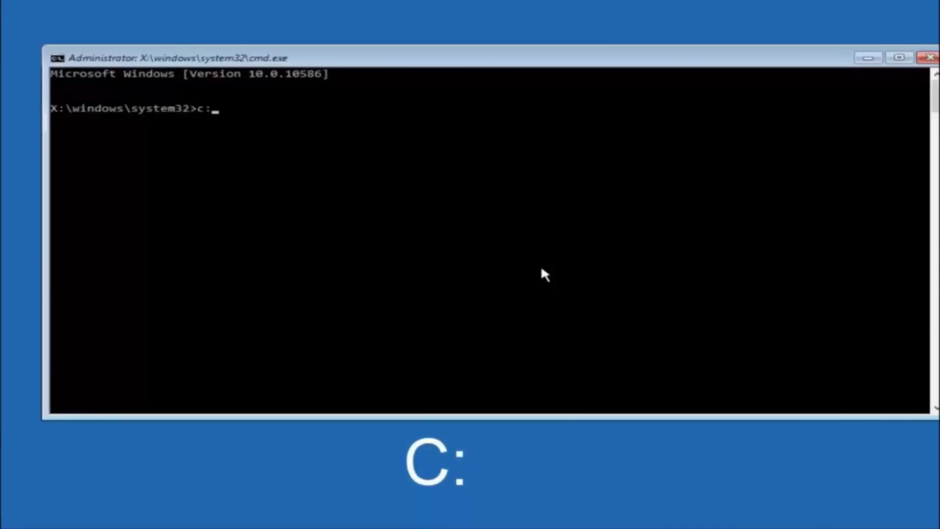
key("Return")
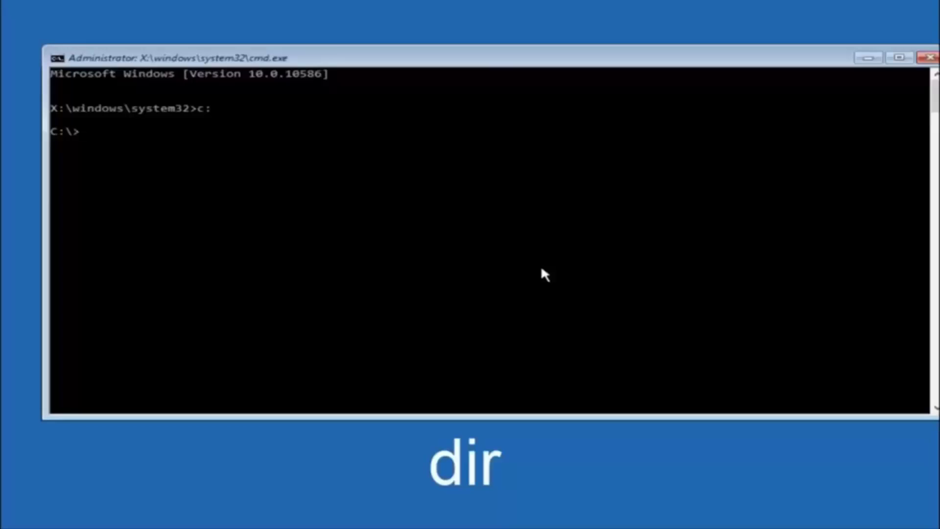
type("dir")
key("Return")
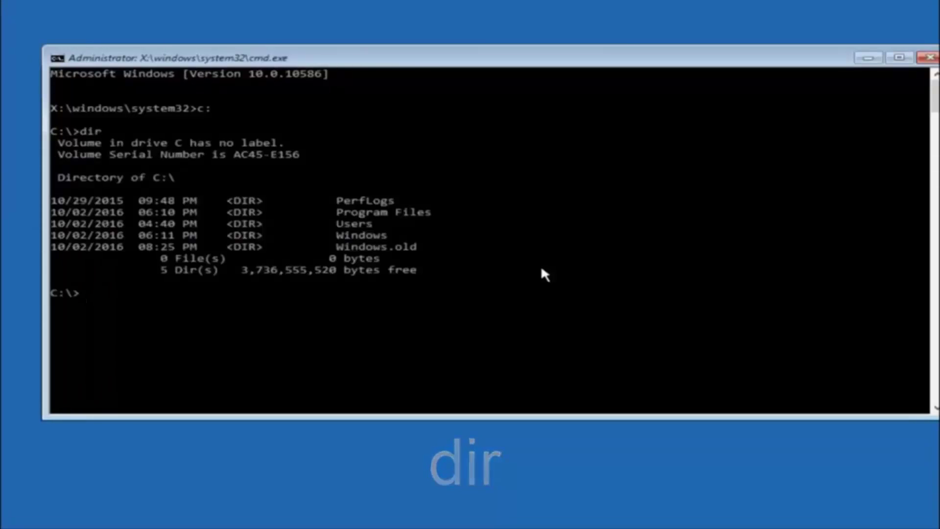
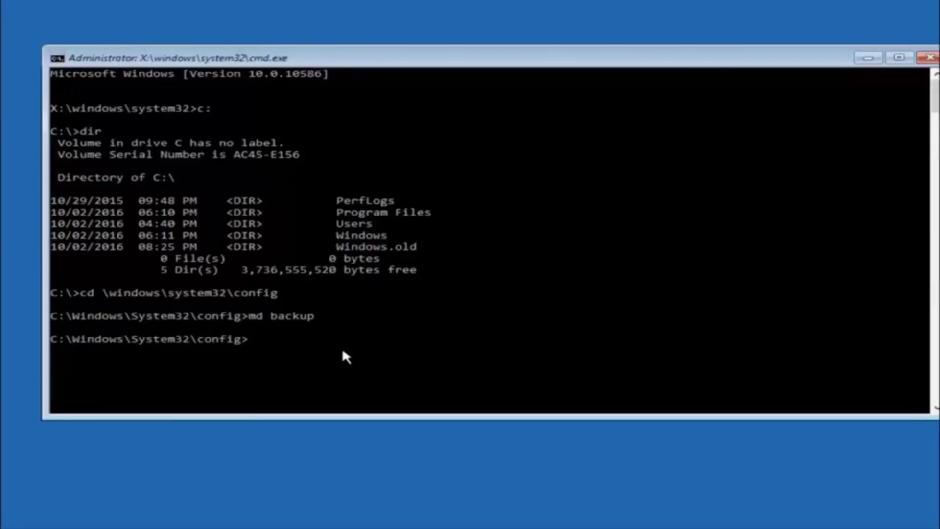
Copy all files in C:\Windows\System32\config to the backup folder with the command copy *.* backup
type("copy")
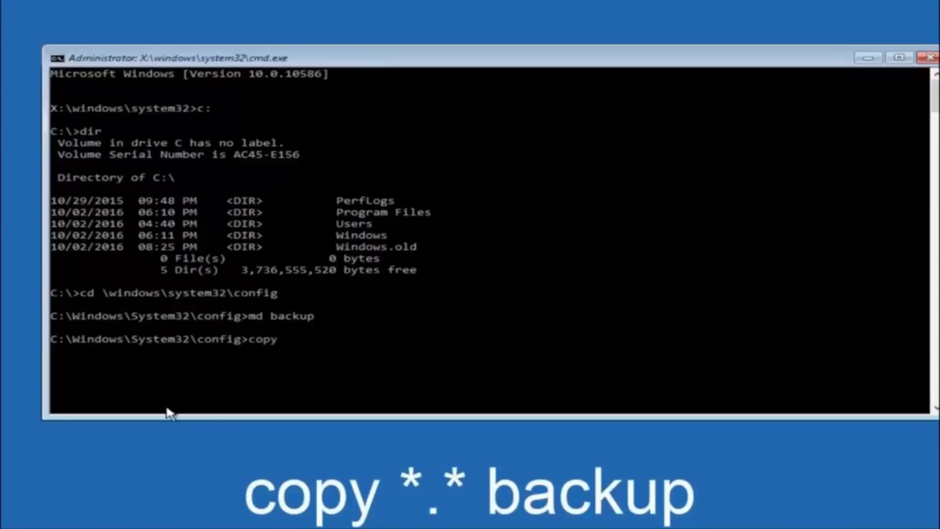
type(" *")
type(".*  backup")
key("Return")
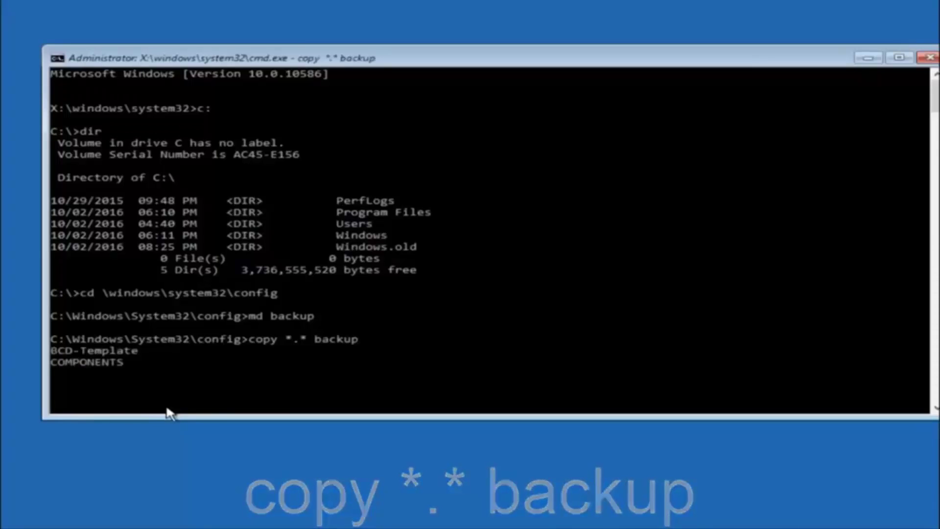
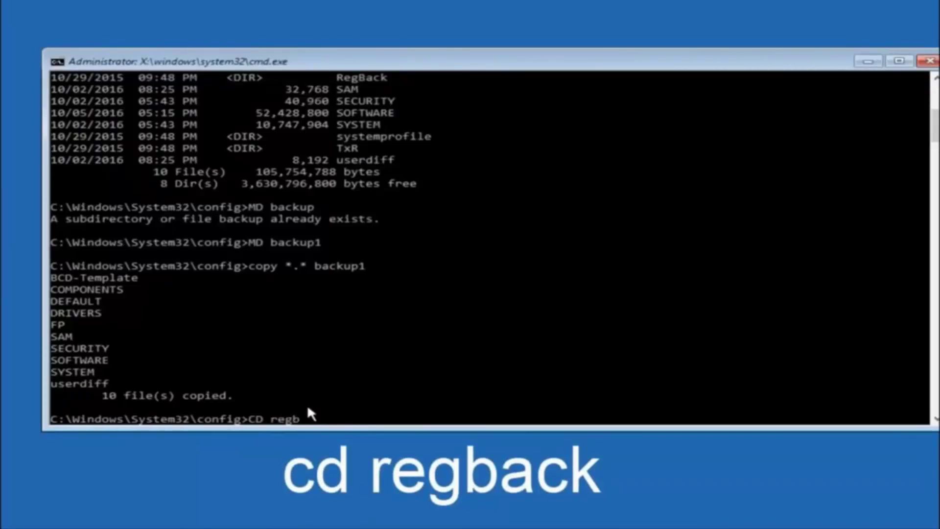
Change to the RegBack folder inside C:\Windows\System32\config with cd regback and list its contents with dir
type("ck")
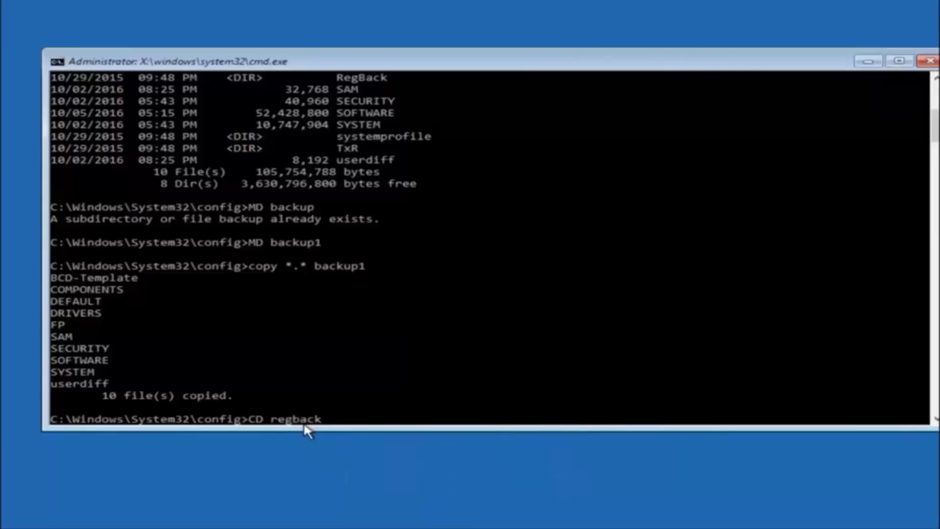
key("Return")
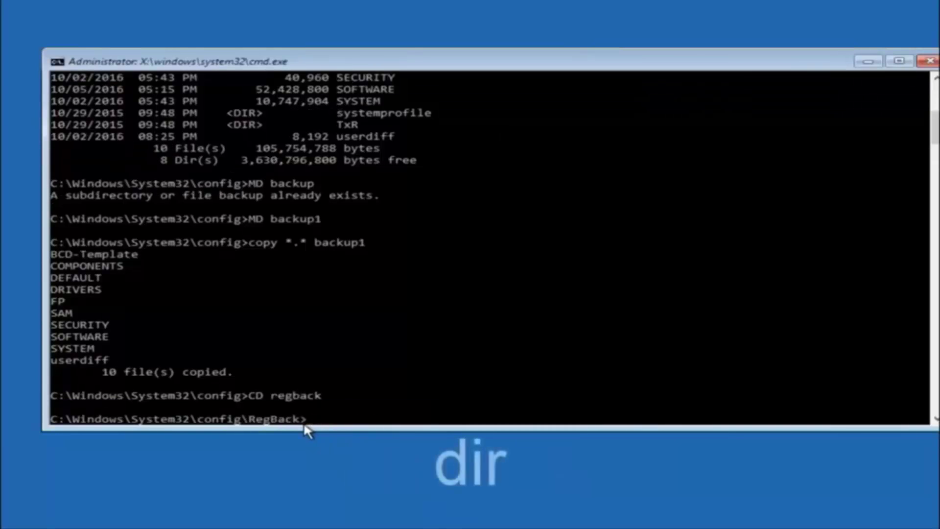
type("dir")
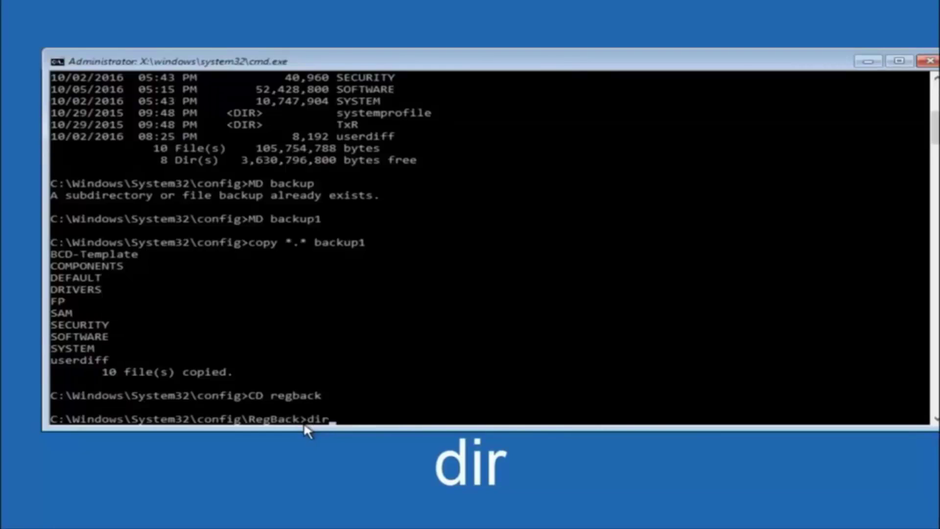
key("Return")
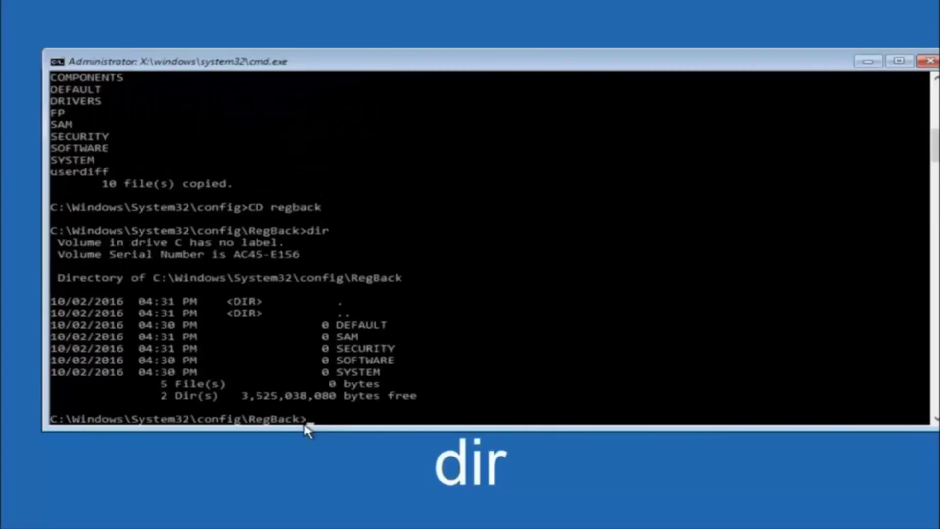
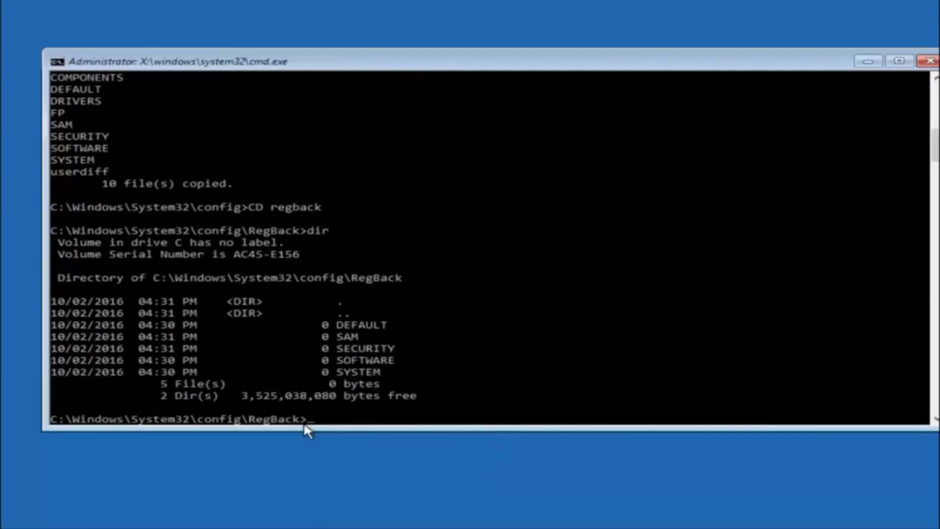
Run copy *.* .. to copy all RegBack files into the parent config folder
type("copy")
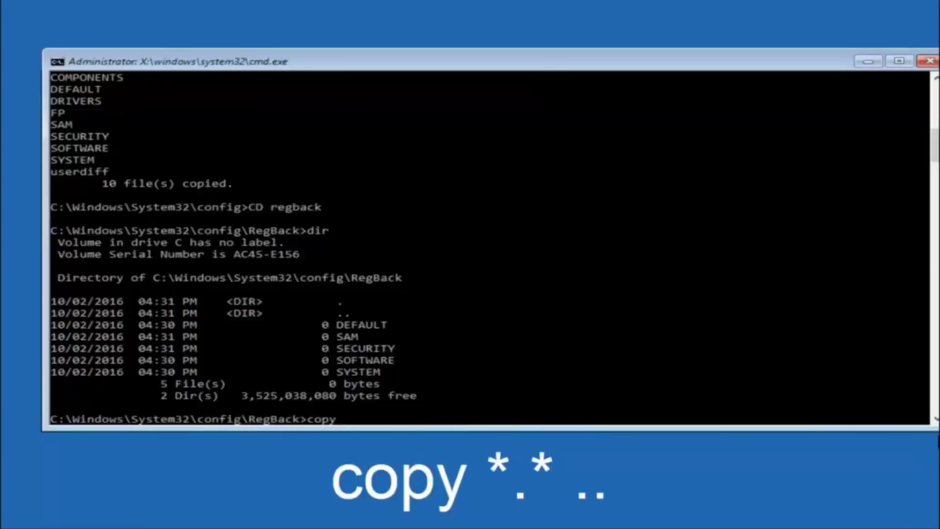
left_click(347, 424)
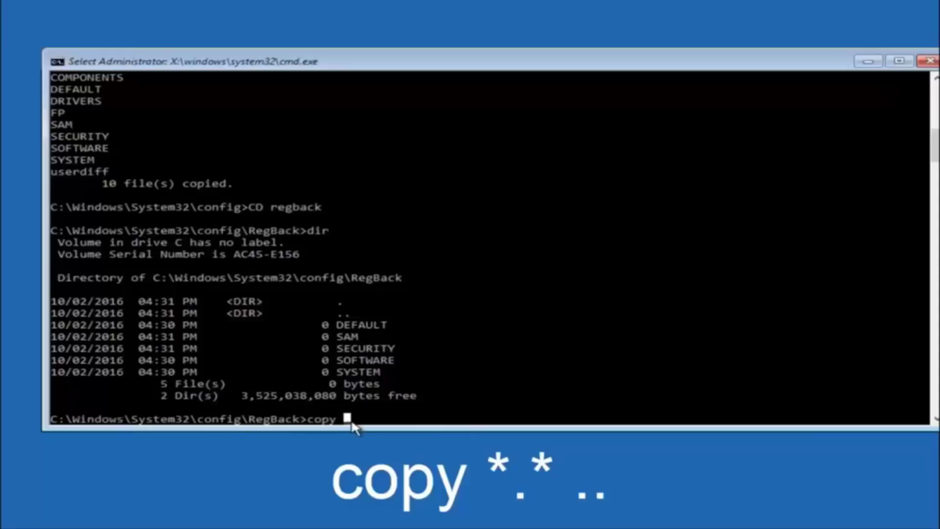
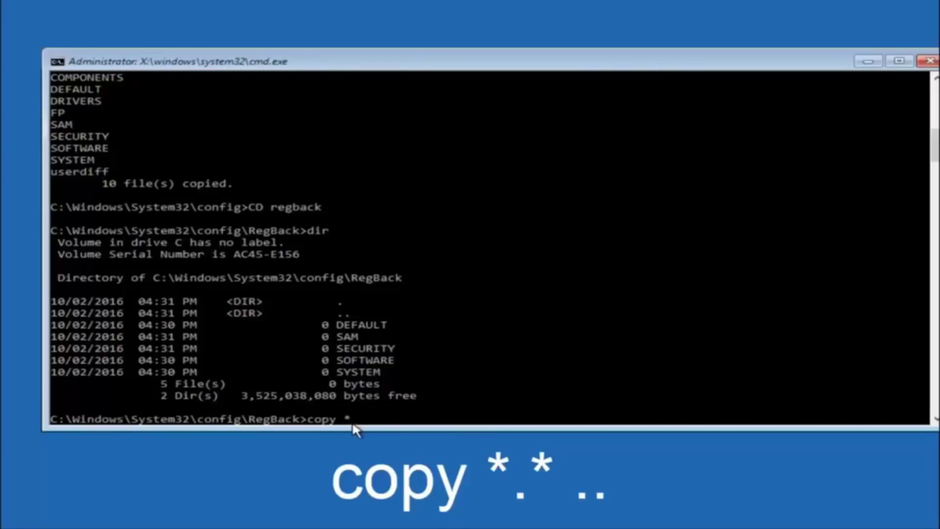
type(".* ..")
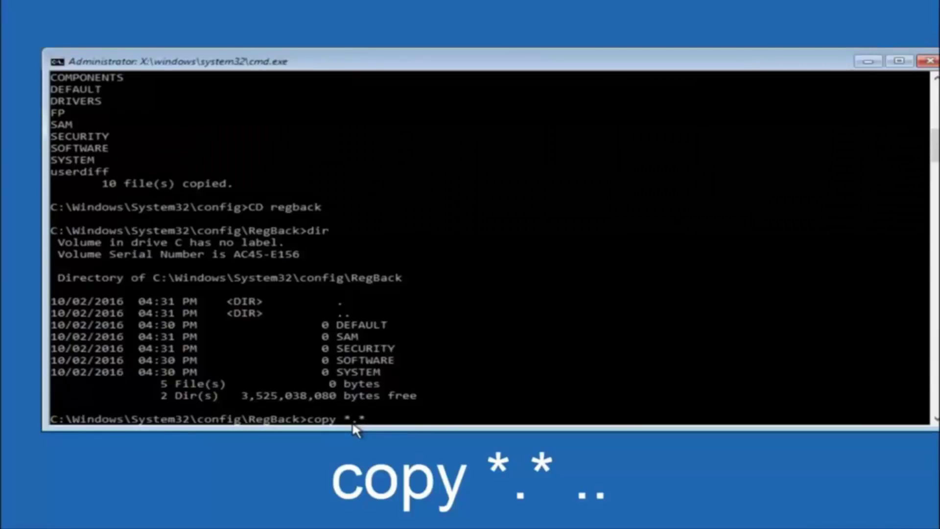
type("..")
key("Return")
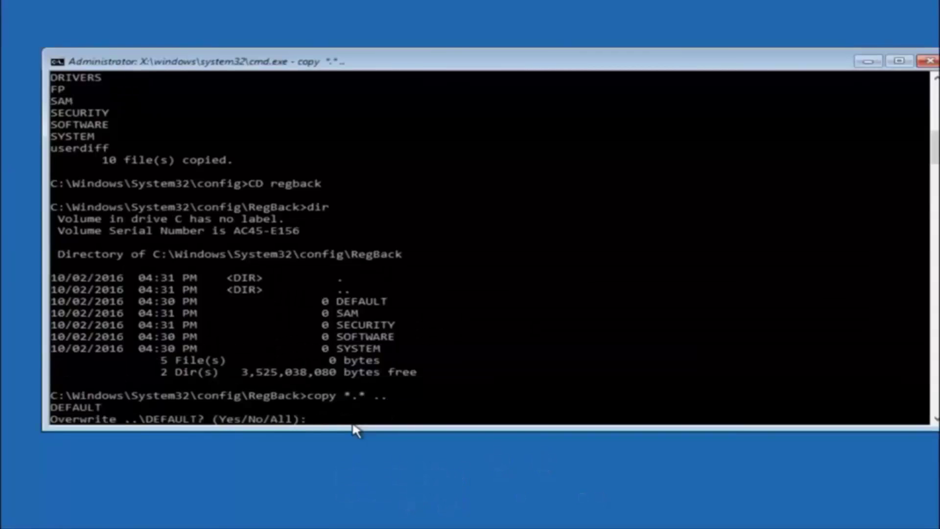